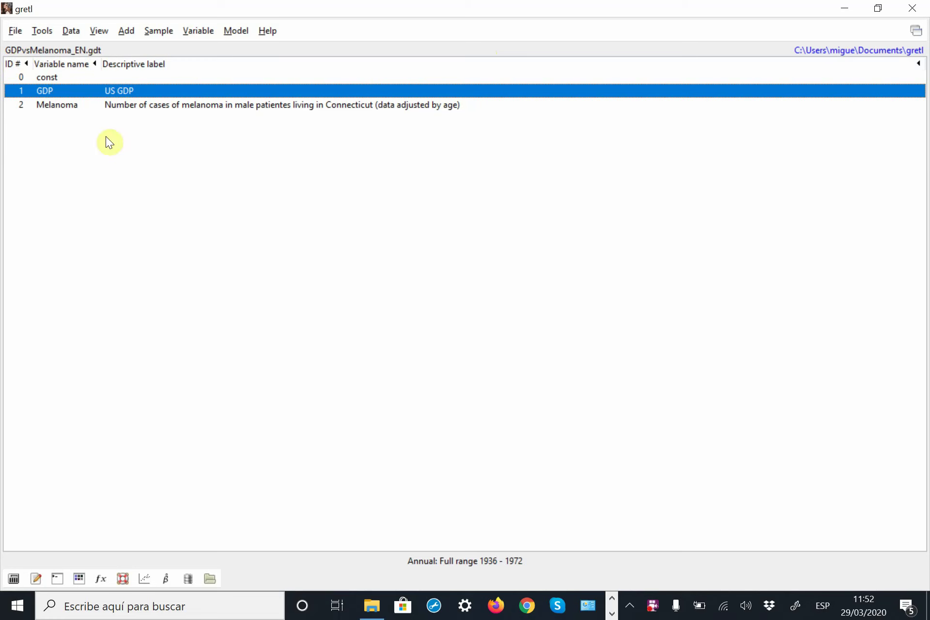
Select the GDP and Melanoma rows together in the variable list.
{"action": "left_click", "coordinate": [60, 104]}
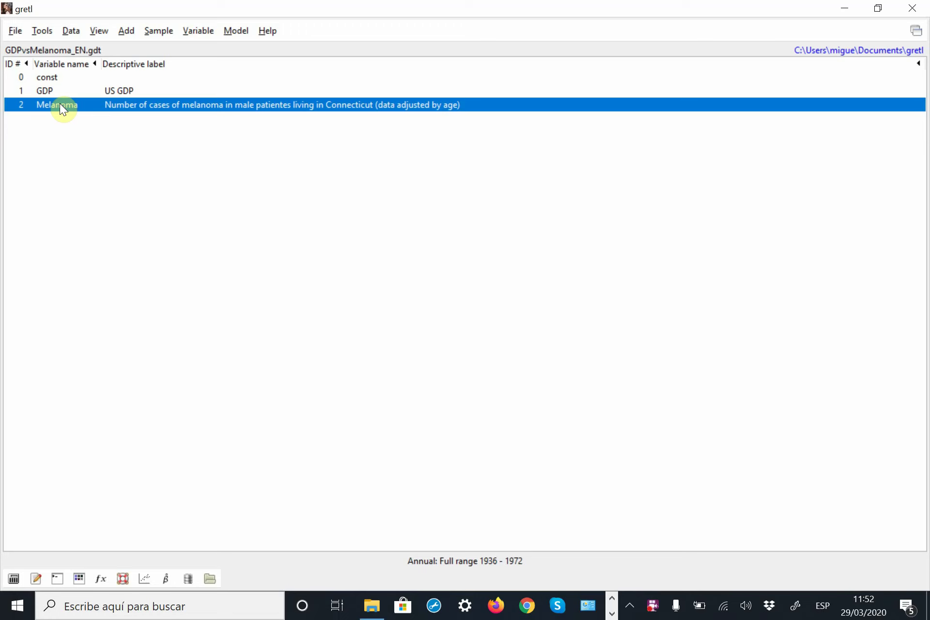
{"action": "left_click", "coordinate": [69, 90]}
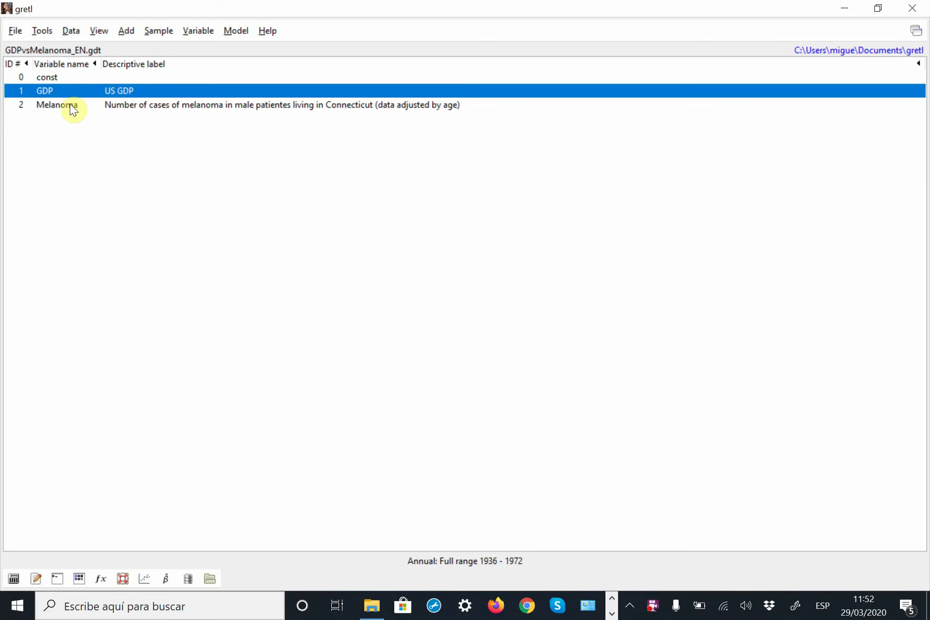
{"action": "left_click", "coordinate": [70, 104], "text": "ctrl"}
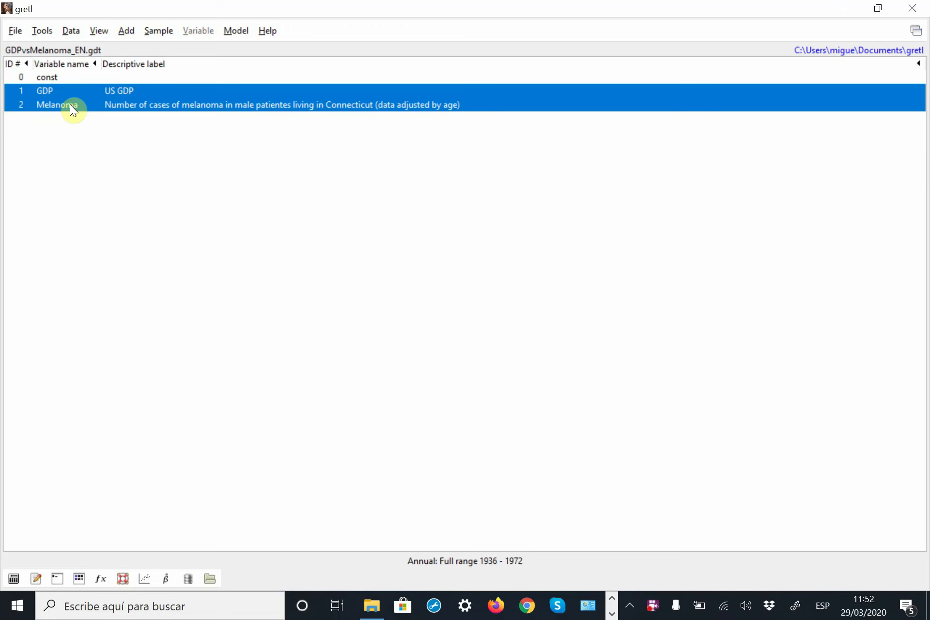
{"action": "left_click", "coordinate": [71, 92]}
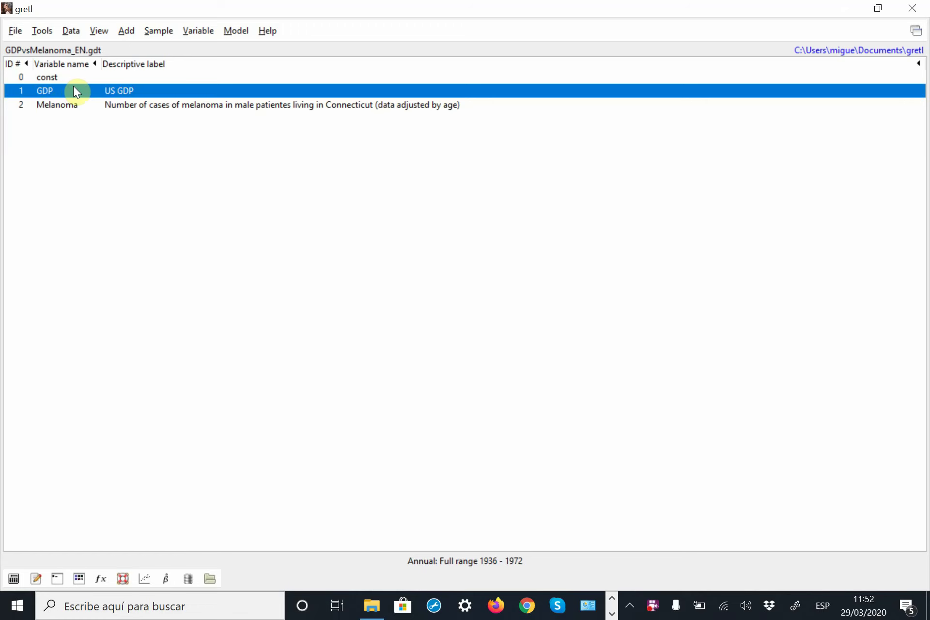
{"action": "left_click", "coordinate": [72, 105], "text": "ctrl"}
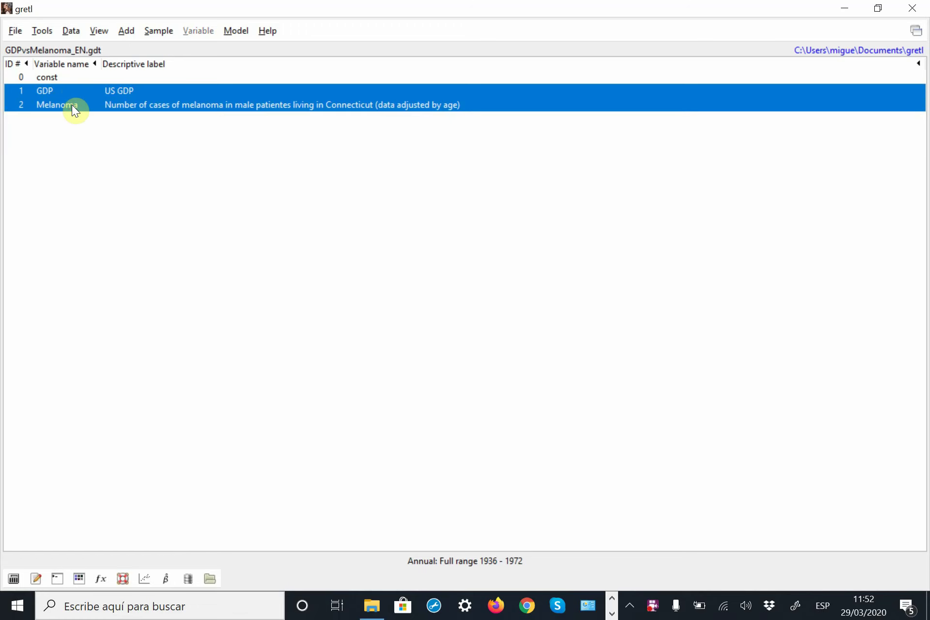
Create an XY scatterplot of GDP against Melanoma, with Melanoma on the X-axis.
{"action": "right_click", "coordinate": [72, 105]}
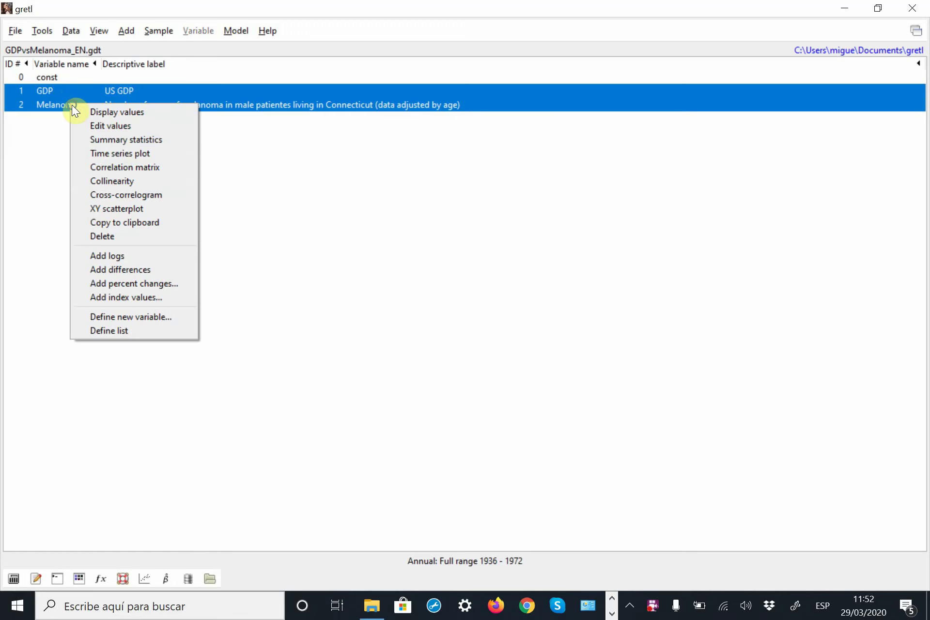
{"action": "left_click", "coordinate": [129, 207]}
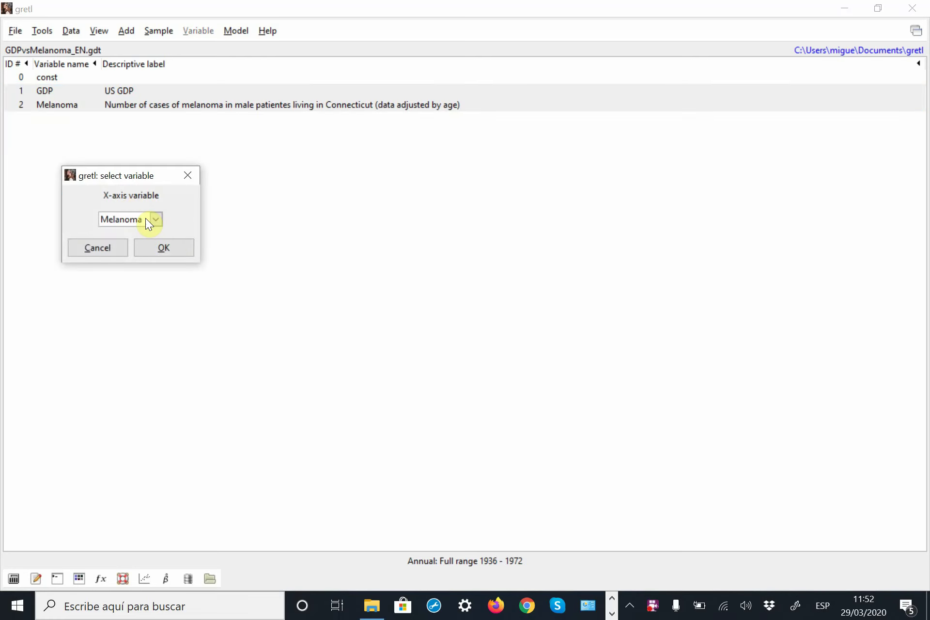
{"action": "left_click", "coordinate": [167, 249]}
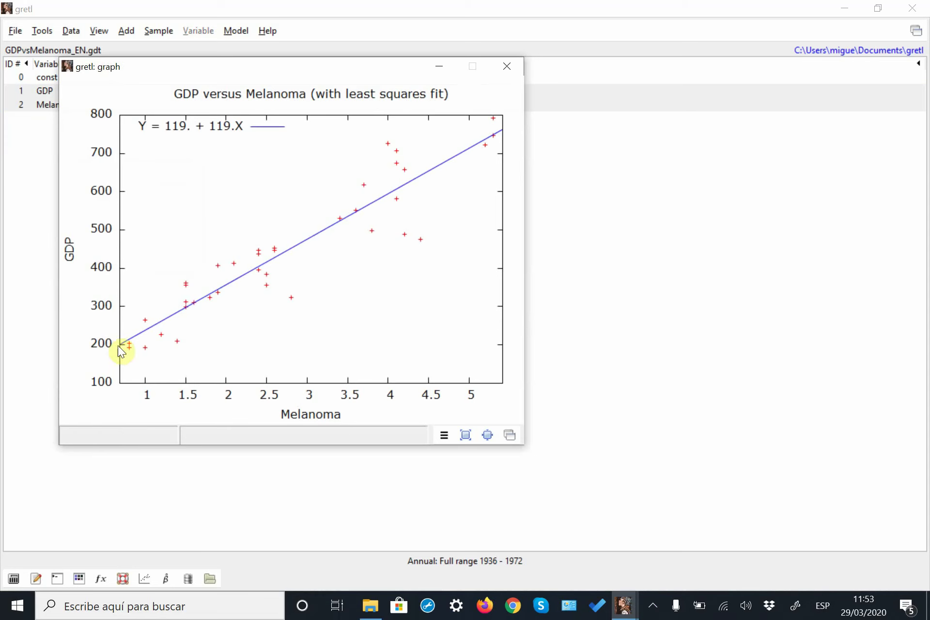
Label scatter points with their years, including 1948, 1955, 1961, 1963 and 1964.
{"action": "left_click", "coordinate": [372, 232]}
{"action": "left_click", "coordinate": [260, 254]}
{"action": "left_click", "coordinate": [210, 297]}
{"action": "left_click", "coordinate": [356, 211]}
{"action": "left_click", "coordinate": [397, 198]}
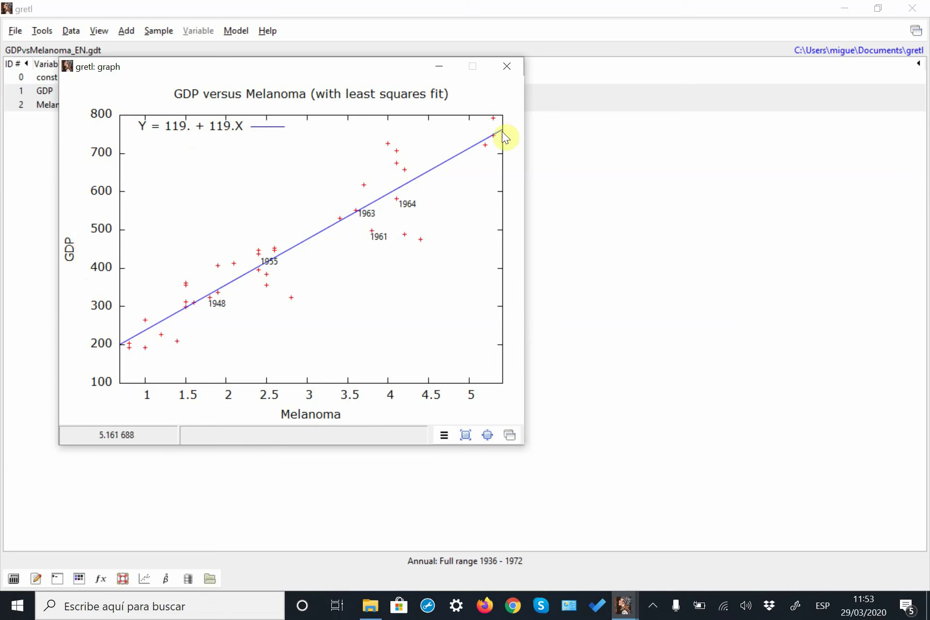
{"action": "left_click", "coordinate": [438, 66]}
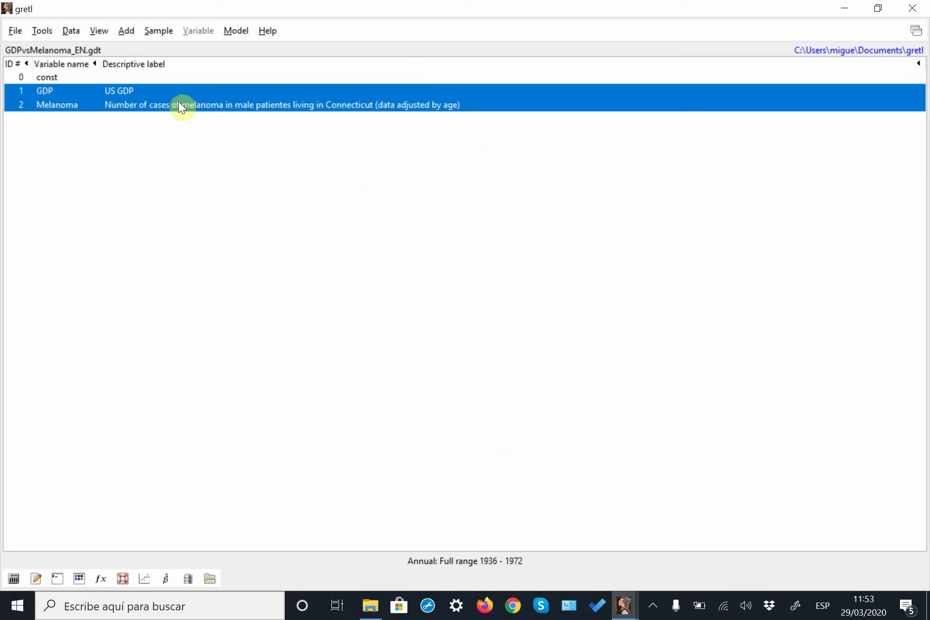
{"action": "right_click", "coordinate": [181, 99]}
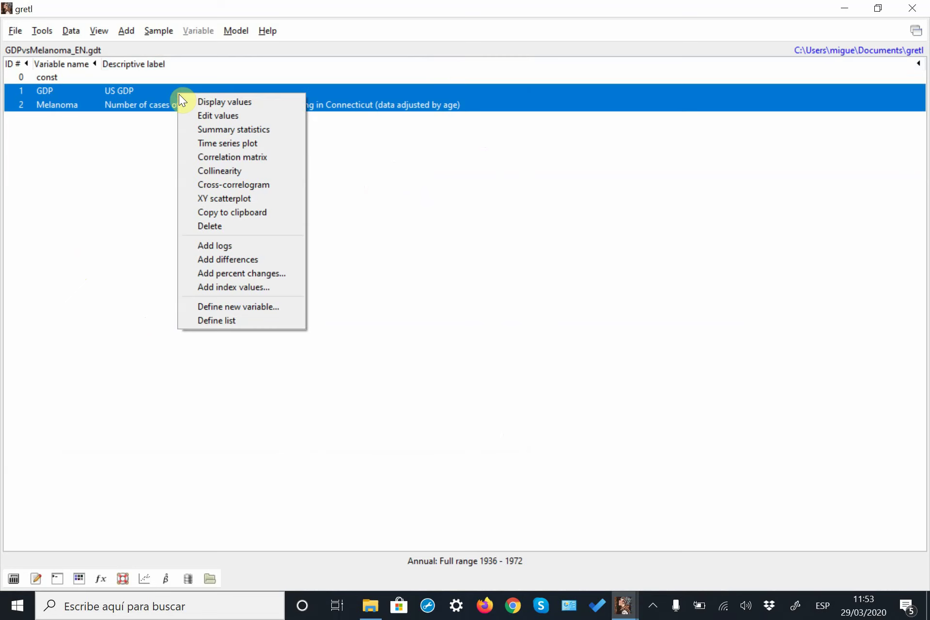
{"action": "left_click", "coordinate": [204, 153]}
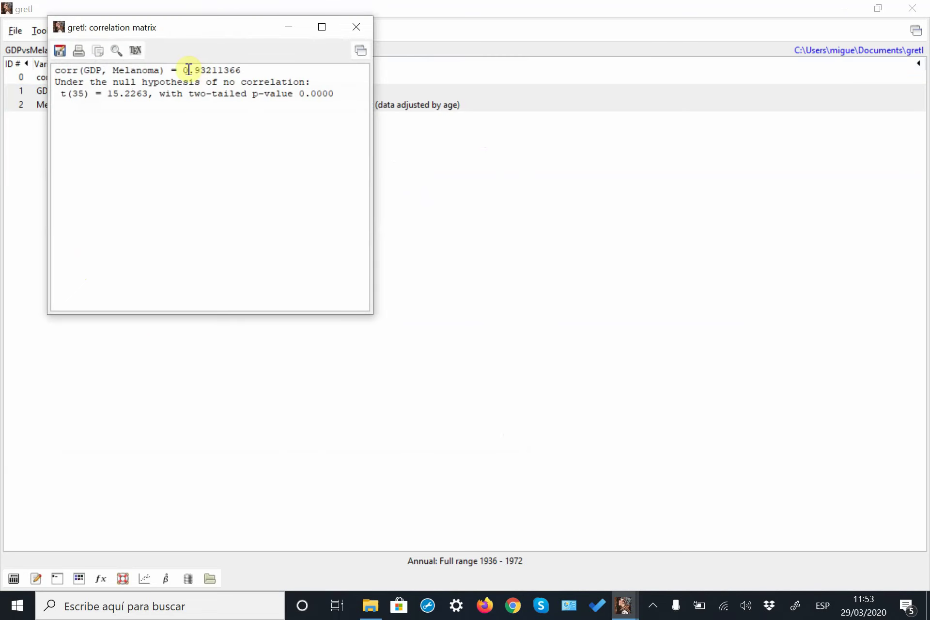
{"action": "left_click_drag", "start_coordinate": [181, 71], "coordinate": [241, 71]}
{"action": "left_click", "coordinate": [145, 96]}
Close the correlation results and estimate OLS of GDP on a constant and Melanoma.
{"action": "left_click", "coordinate": [346, 25]}
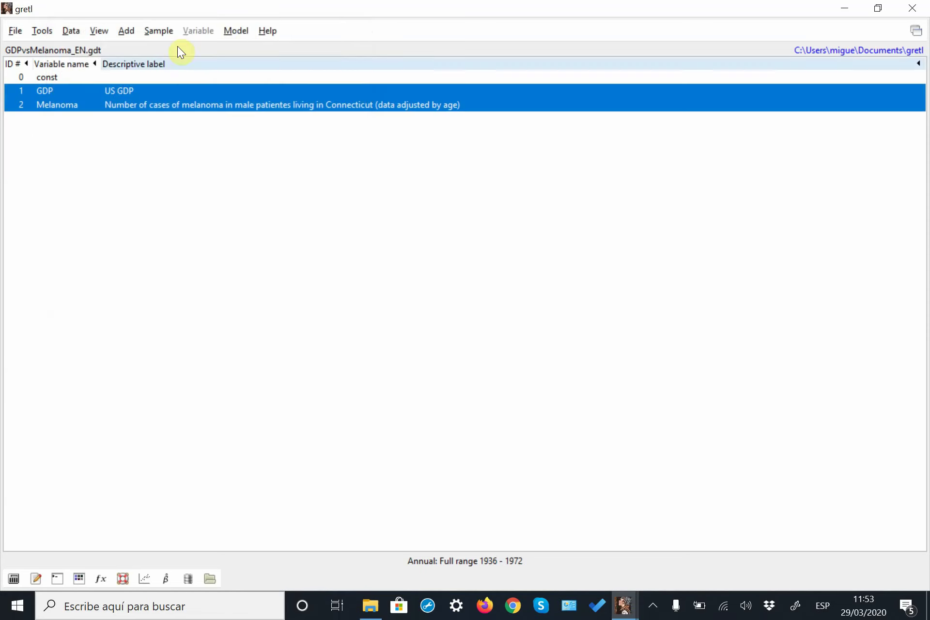
{"action": "left_click", "coordinate": [236, 32]}
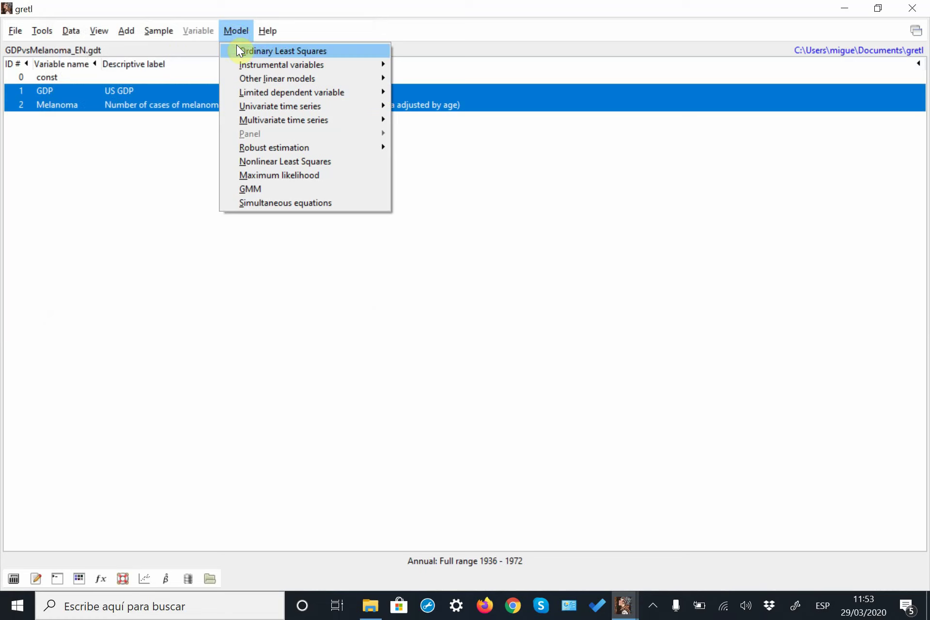
{"action": "left_click", "coordinate": [239, 51]}
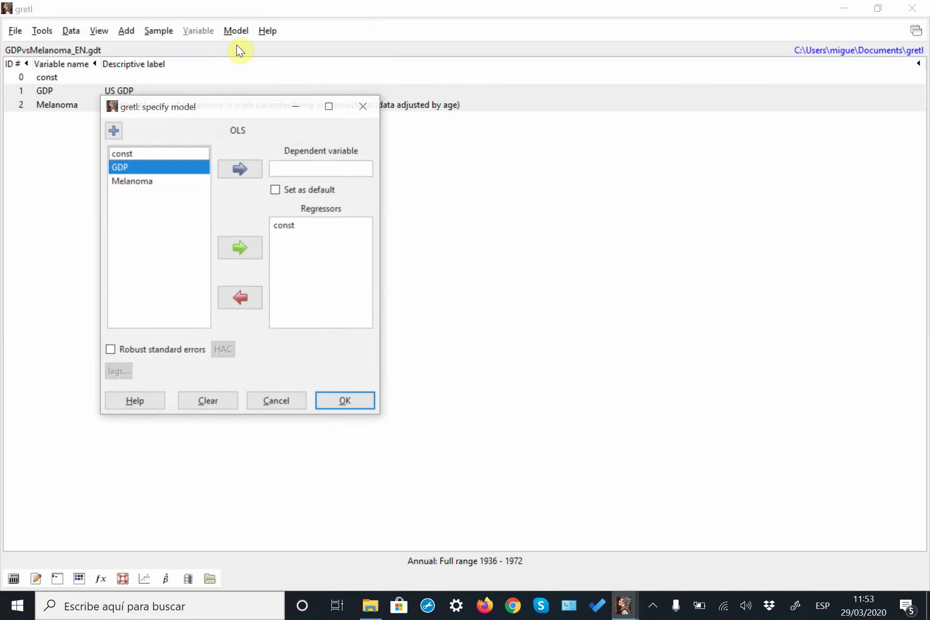
{"action": "left_click", "coordinate": [233, 168]}
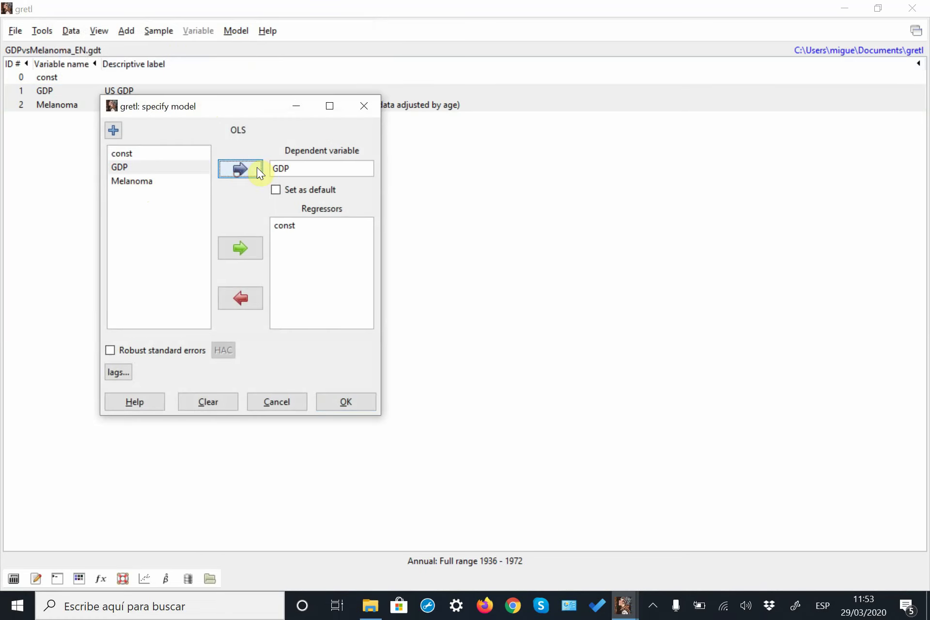
{"action": "left_click", "coordinate": [137, 182]}
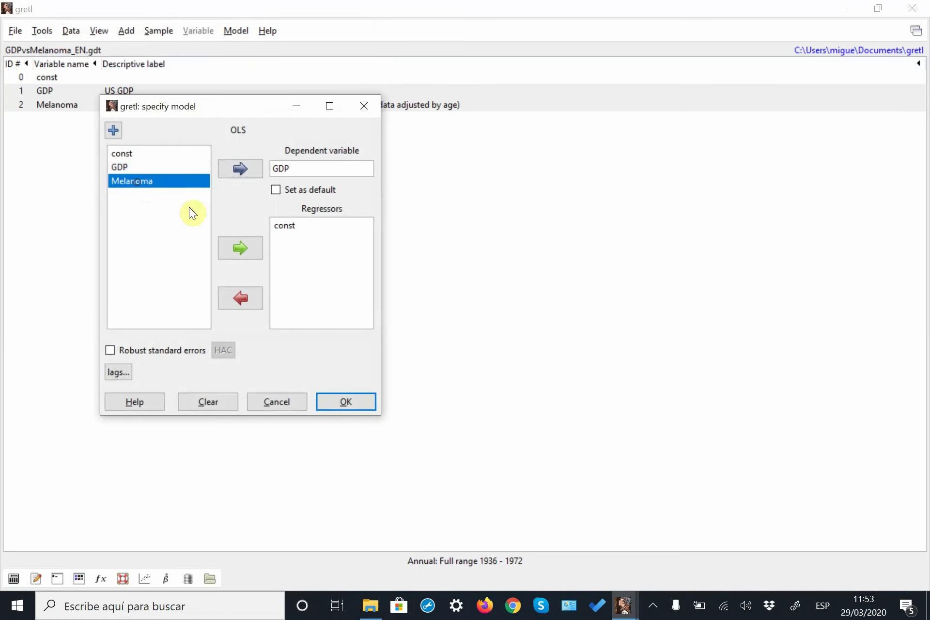
{"action": "left_click", "coordinate": [247, 243]}
{"action": "left_click", "coordinate": [351, 403]}
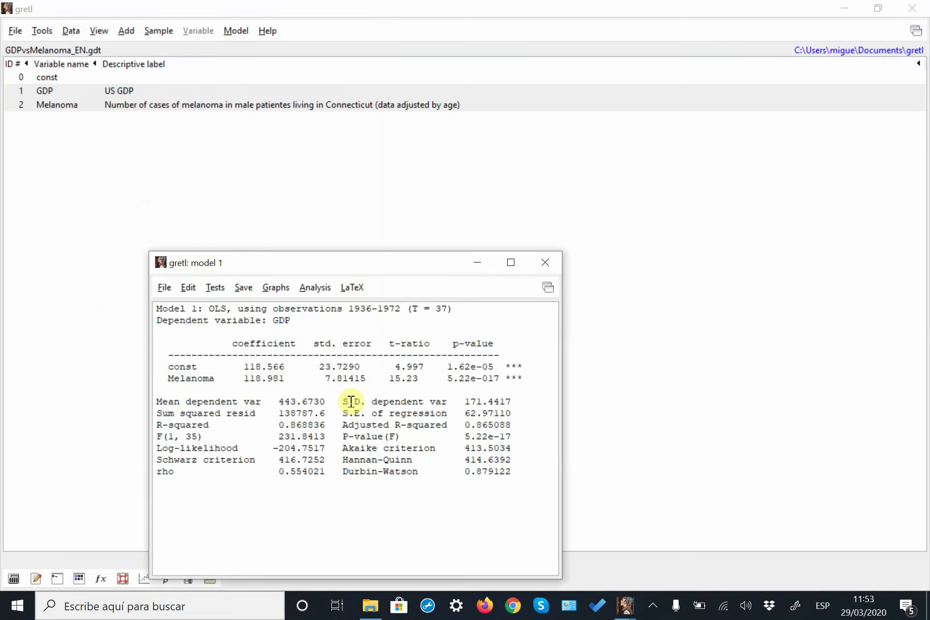
{"action": "left_click_drag", "start_coordinate": [364, 264], "coordinate": [236, 76]}
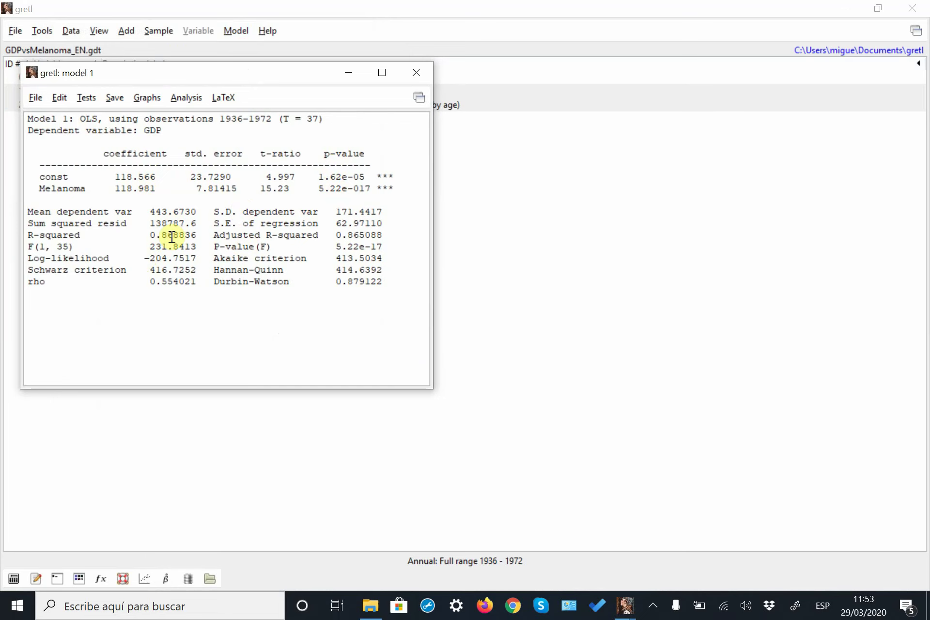
Minimize Model 1 and add first differences d_GDP and d_Melanoma to the dataset.
{"action": "left_click", "coordinate": [354, 71]}
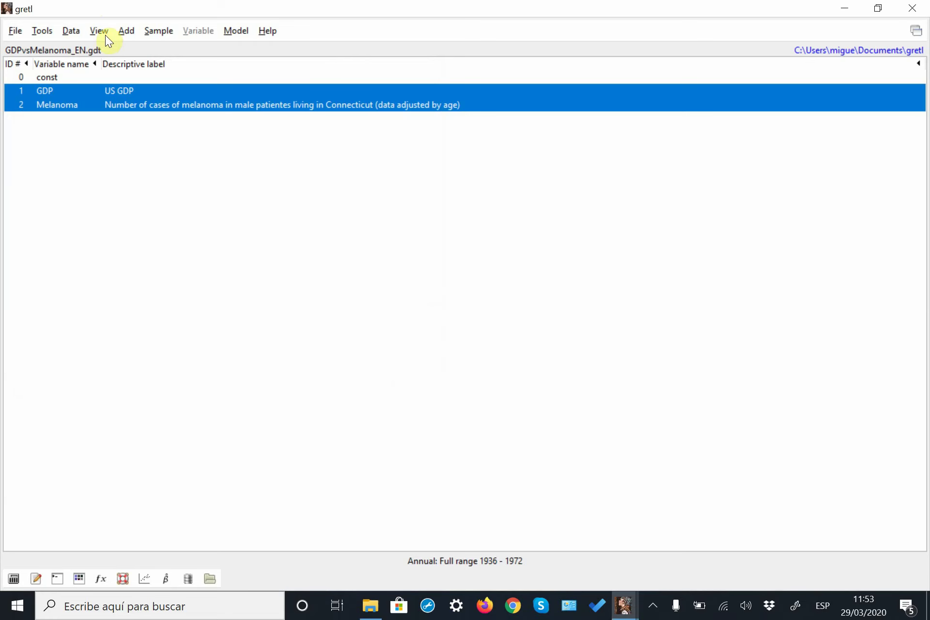
{"action": "left_click", "coordinate": [127, 32]}
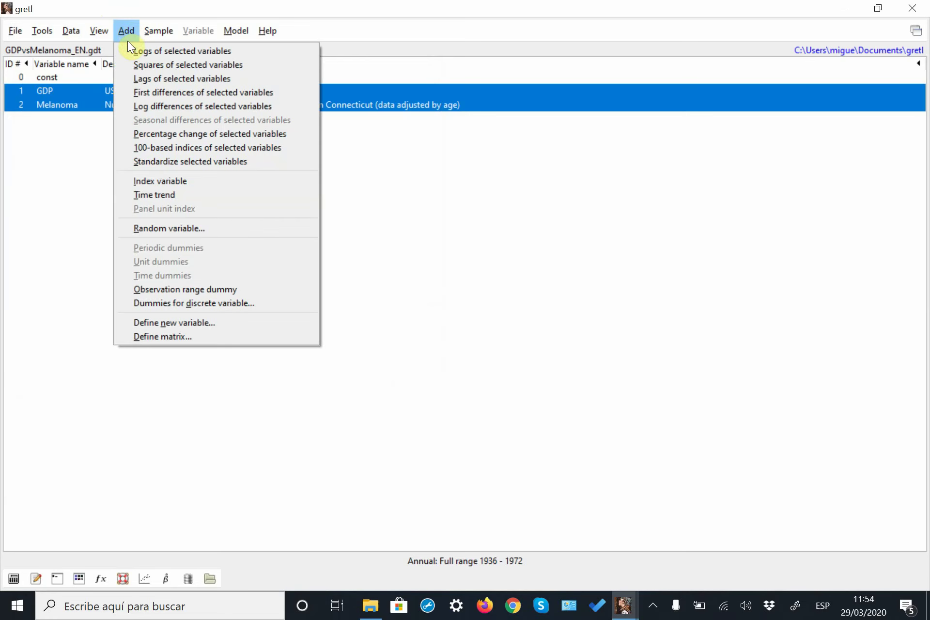
{"action": "left_click", "coordinate": [140, 91]}
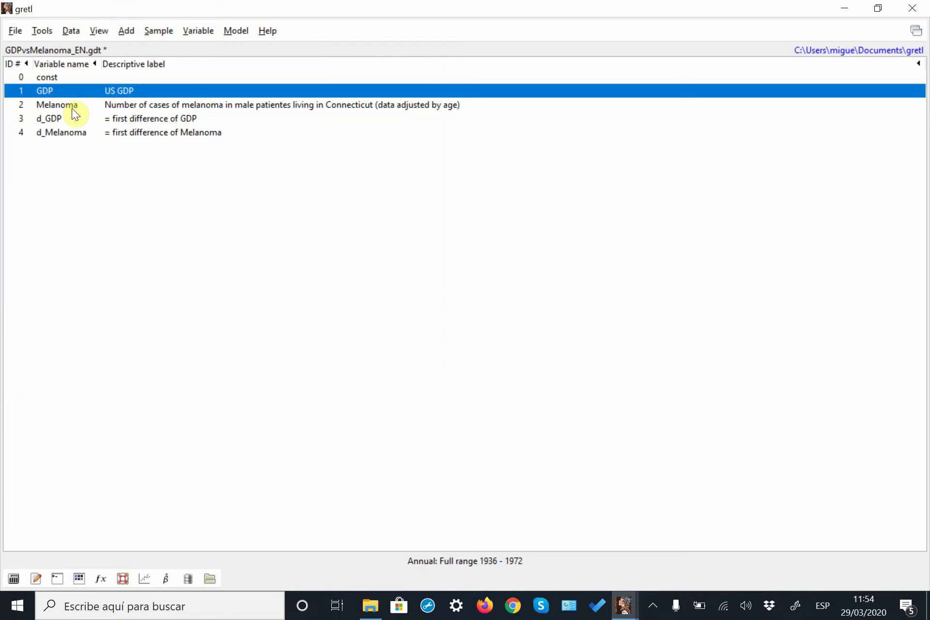
View a time series plot of GDP, then close it.
{"action": "right_click", "coordinate": [71, 90]}
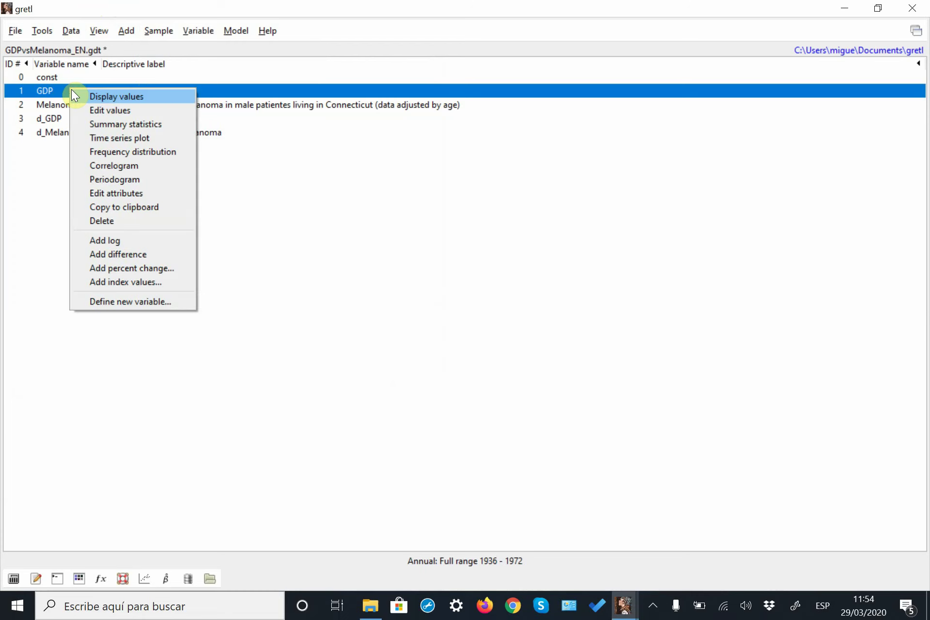
{"action": "left_click", "coordinate": [97, 139]}
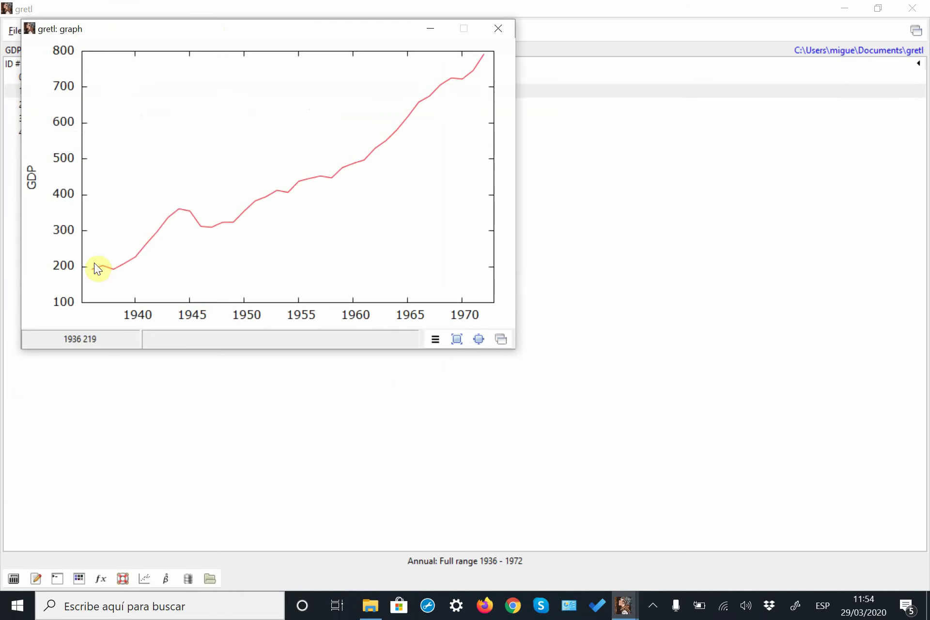
{"action": "left_click", "coordinate": [501, 27]}
Open a time series plot of Melanoma.
{"action": "left_click", "coordinate": [95, 106]}
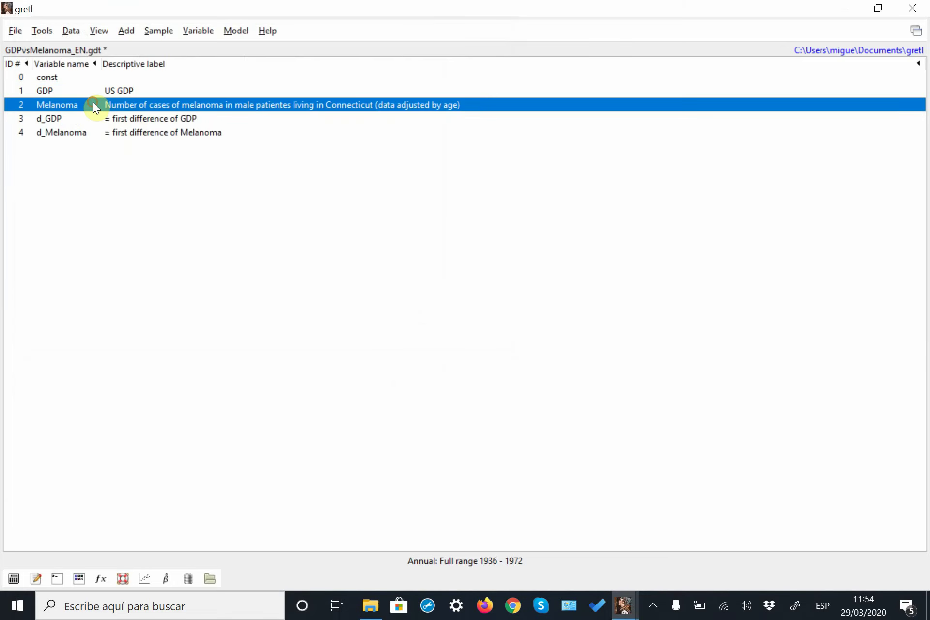
{"action": "right_click", "coordinate": [93, 103]}
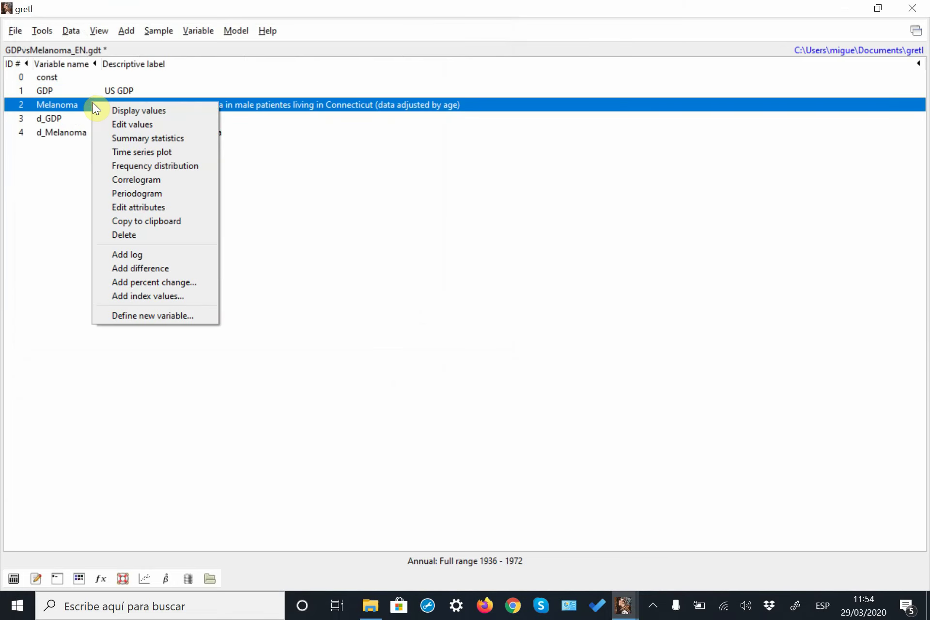
{"action": "left_click", "coordinate": [117, 152]}
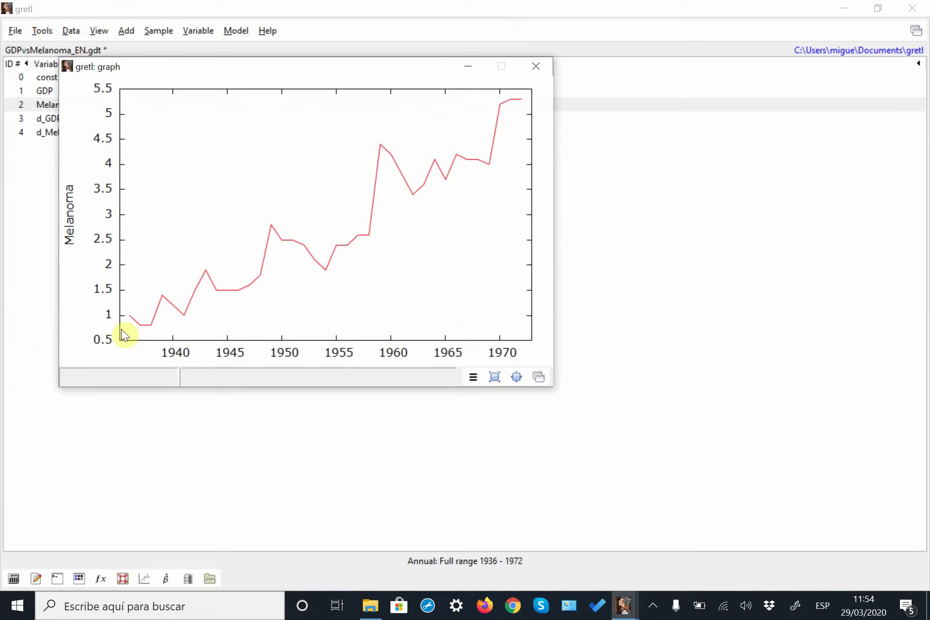
Plot GDP and Melanoma levels together on a single dual-axis time graph, then close it.
{"action": "left_click", "coordinate": [535, 67]}
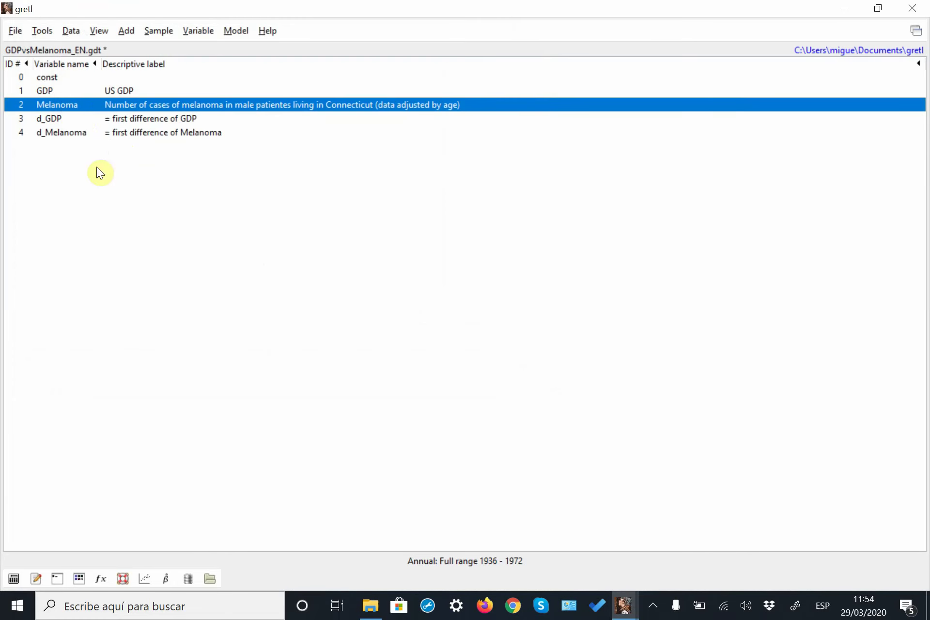
{"action": "left_click", "coordinate": [71, 92], "text": "ctrl"}
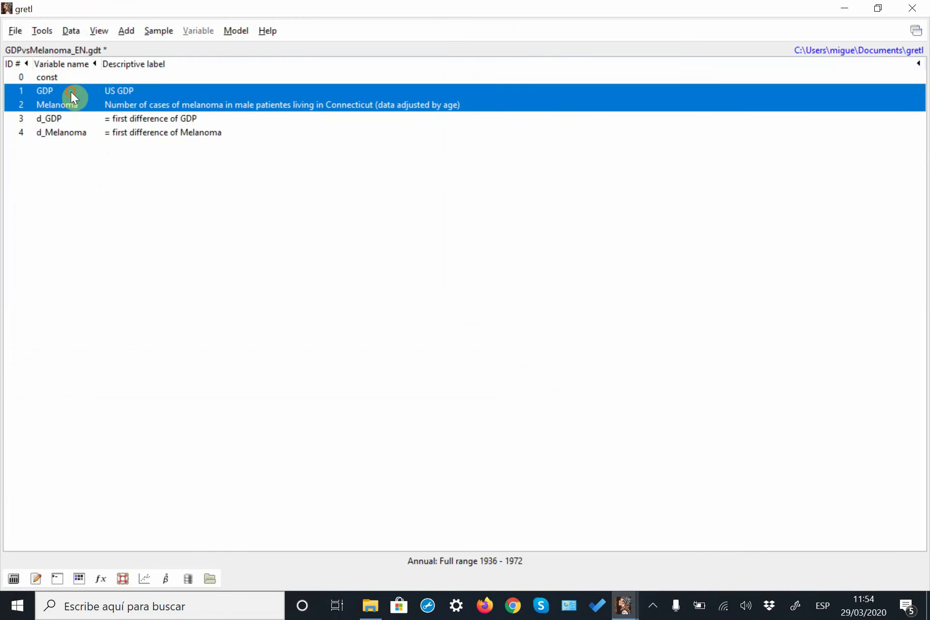
{"action": "right_click", "coordinate": [70, 92]}
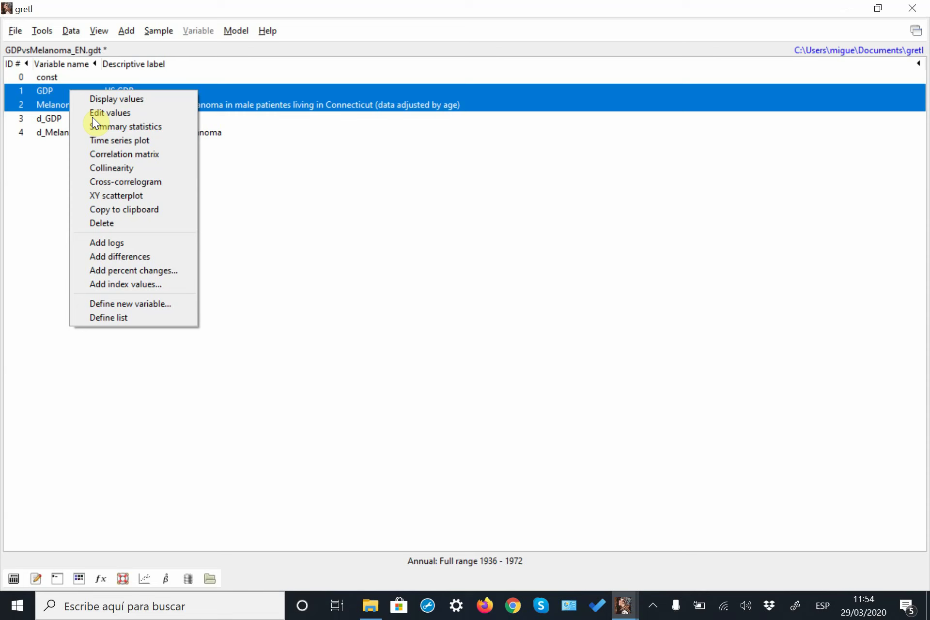
{"action": "left_click", "coordinate": [108, 140]}
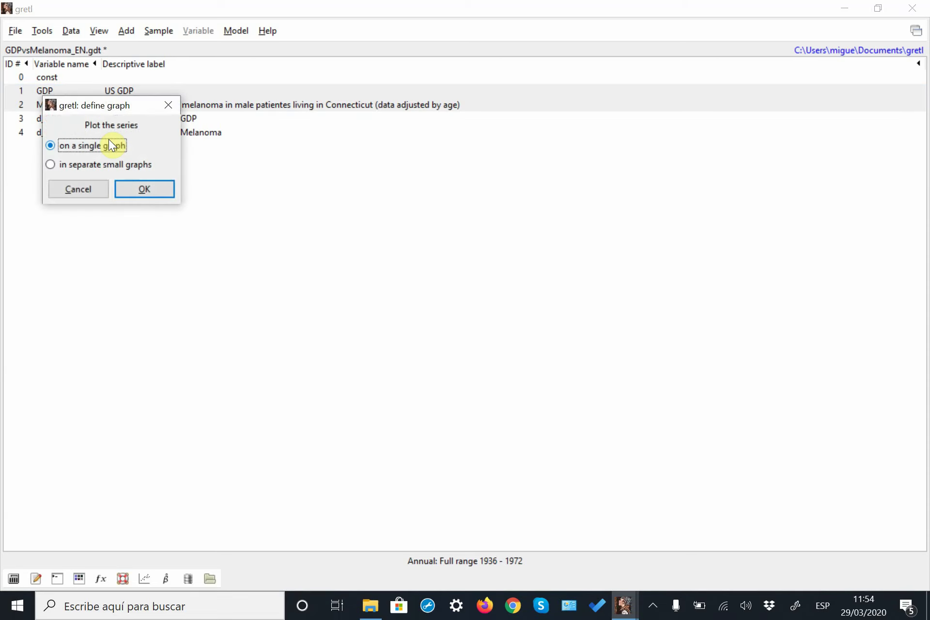
{"action": "left_click", "coordinate": [135, 189]}
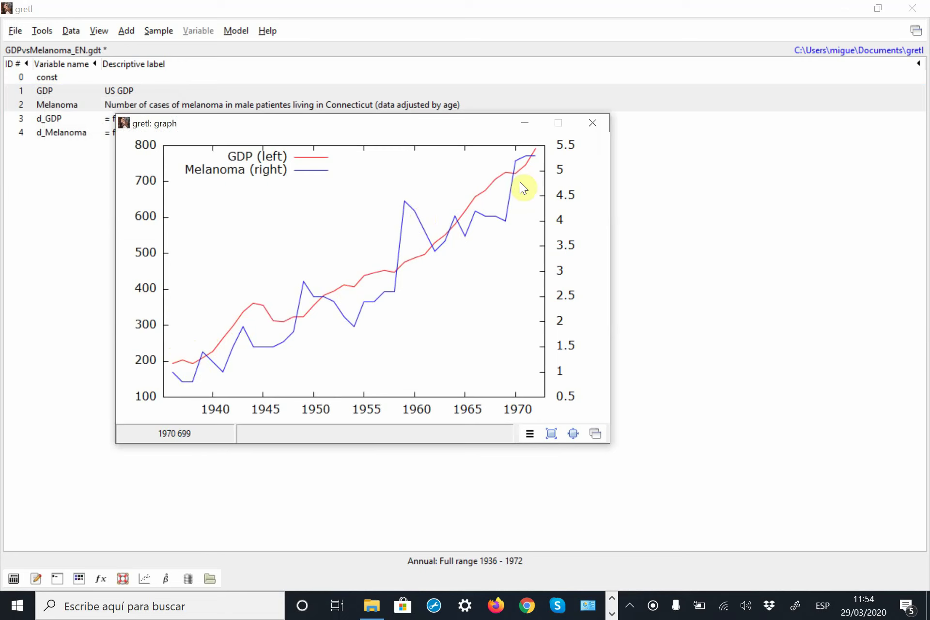
{"action": "left_click", "coordinate": [596, 125]}
{"action": "left_click", "coordinate": [159, 120]}
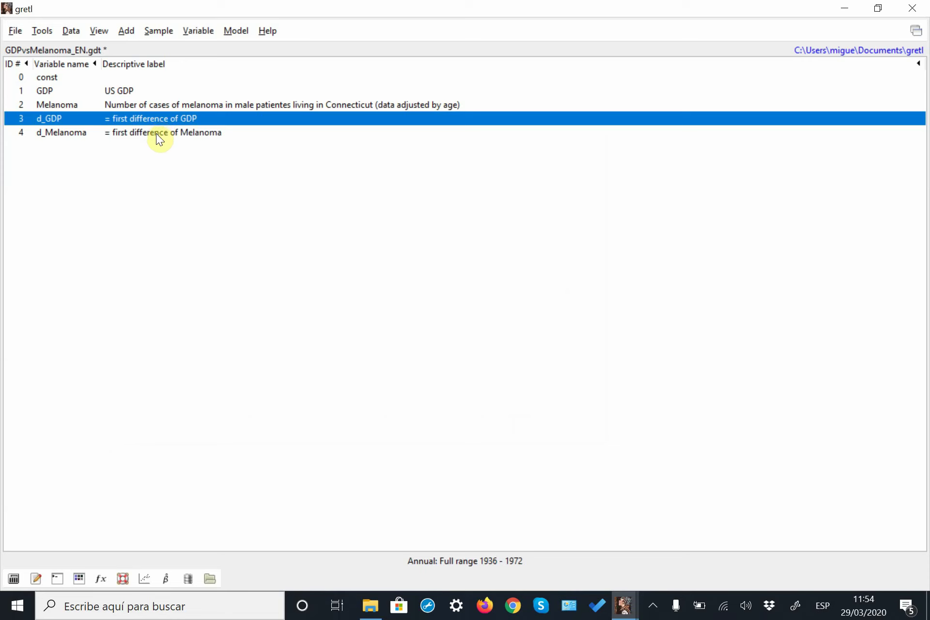
Plot d_GDP and d_Melanoma on a single dual-axis time series graph.
{"action": "left_click", "coordinate": [153, 133], "text": "ctrl"}
{"action": "right_click", "coordinate": [154, 133]}
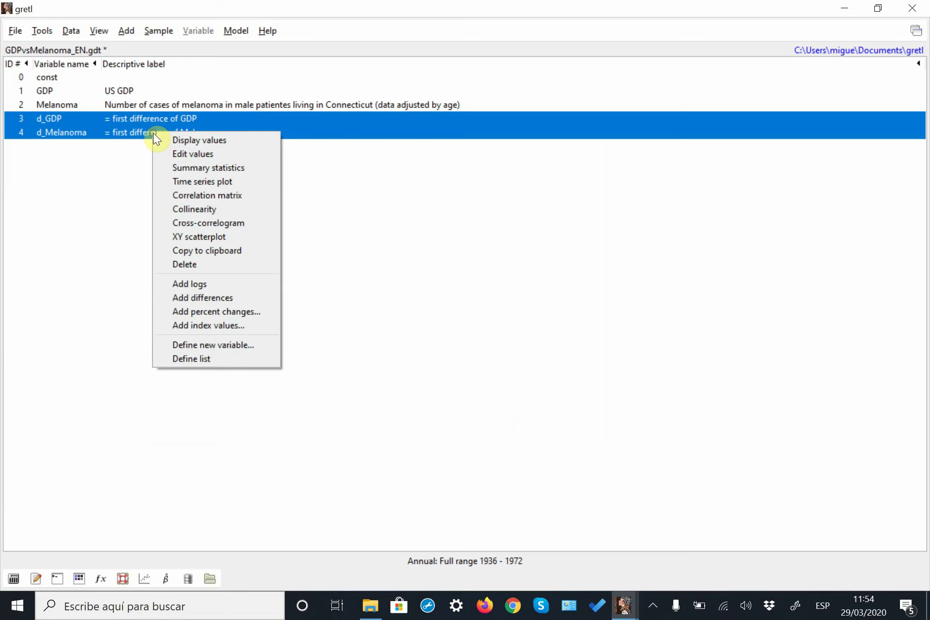
{"action": "left_click", "coordinate": [179, 181]}
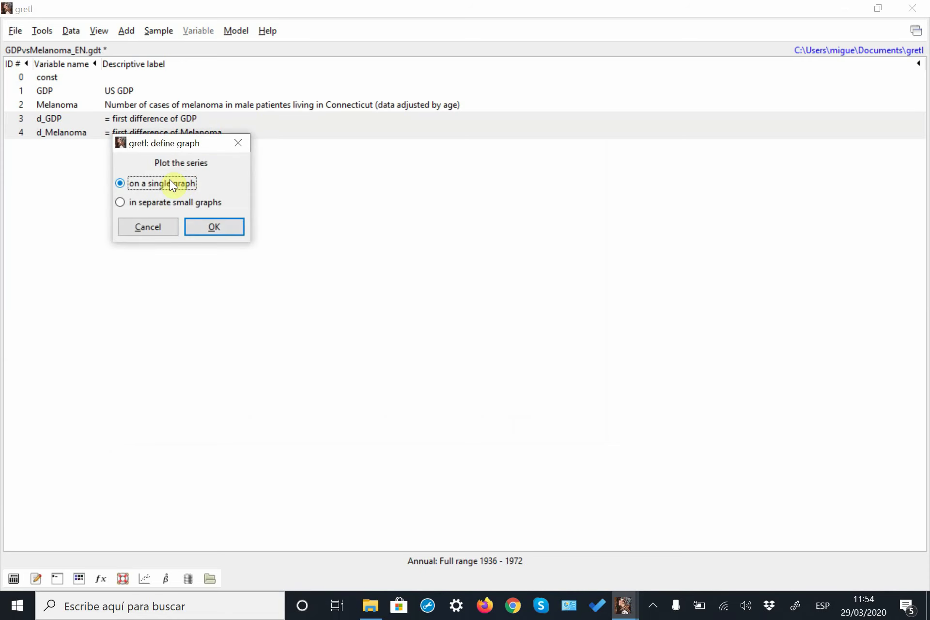
{"action": "left_click", "coordinate": [211, 228]}
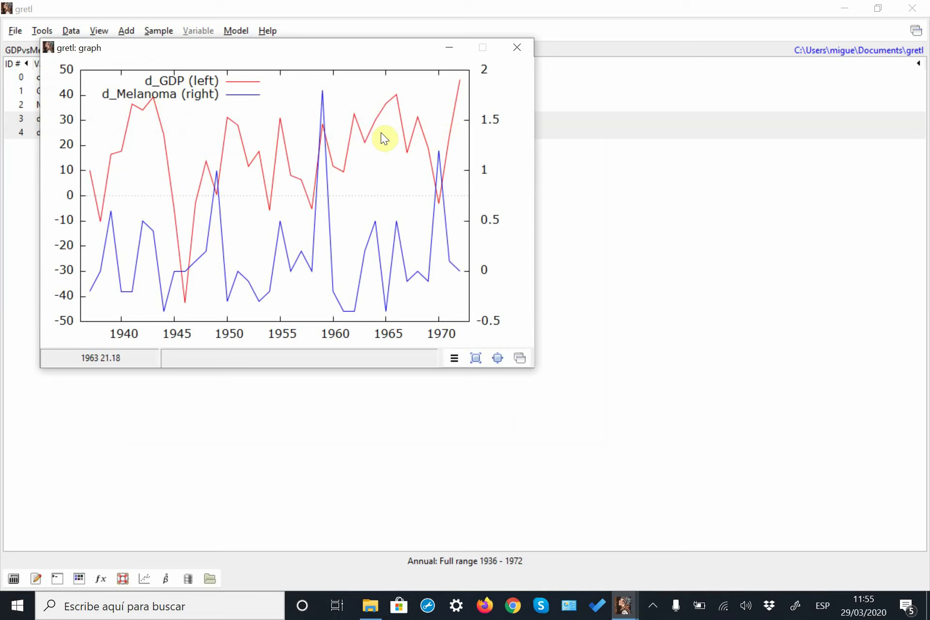
View the d_GDP vs d_Melanoma scatterplot, then compute their correlation matrix.
{"action": "left_click", "coordinate": [517, 50]}
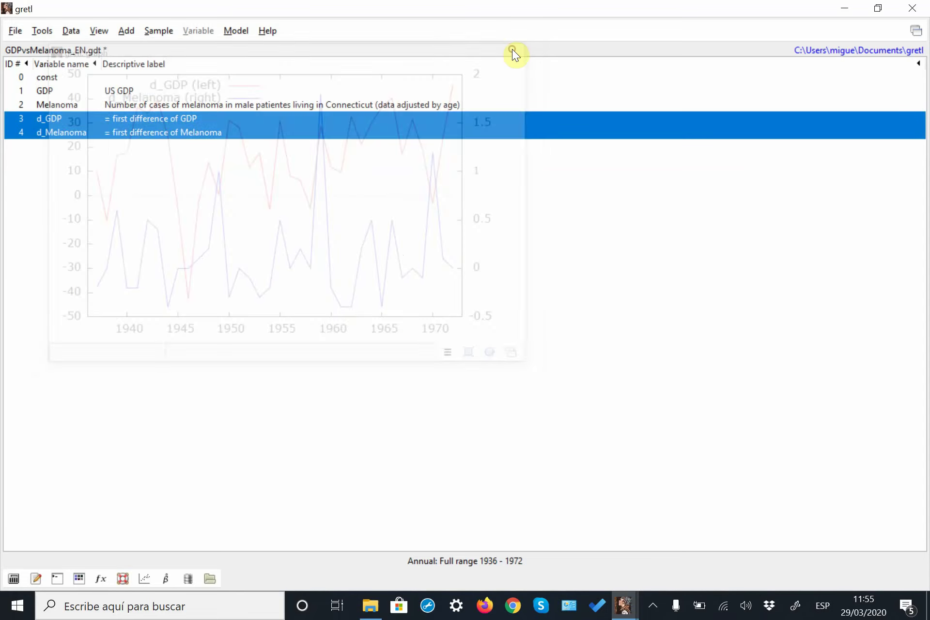
{"action": "right_click", "coordinate": [100, 122]}
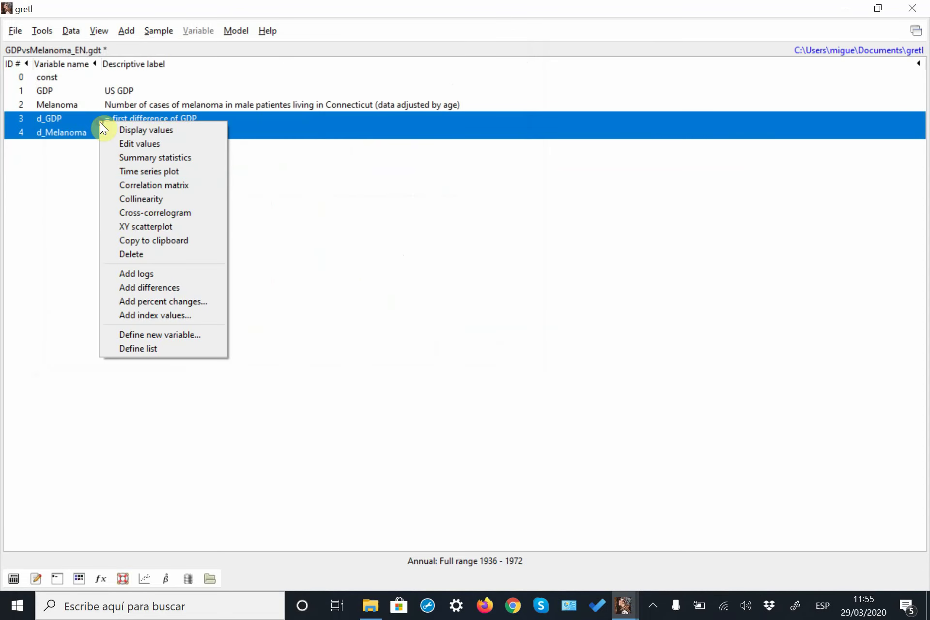
{"action": "left_click", "coordinate": [120, 232]}
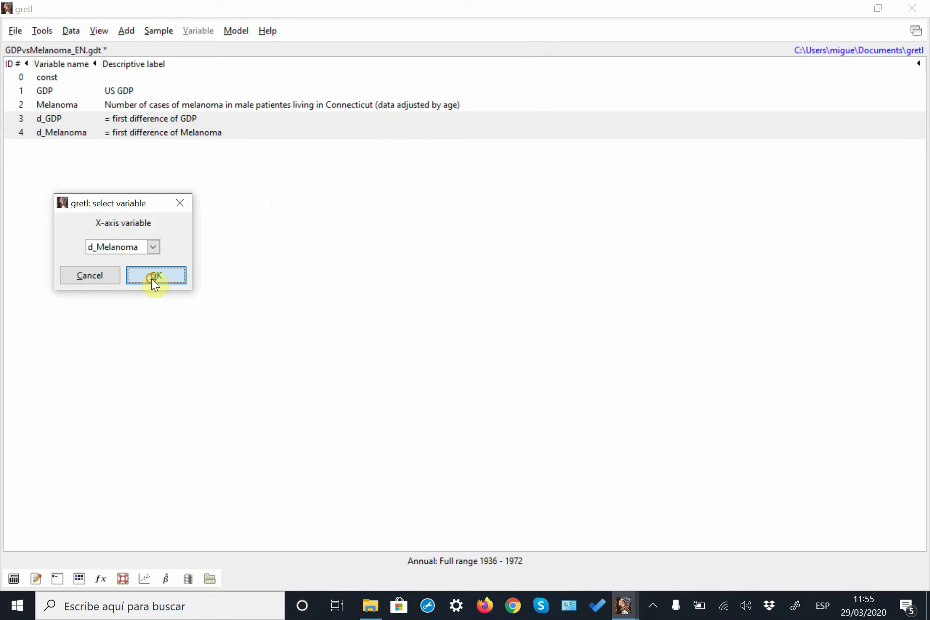
{"action": "left_click", "coordinate": [151, 277]}
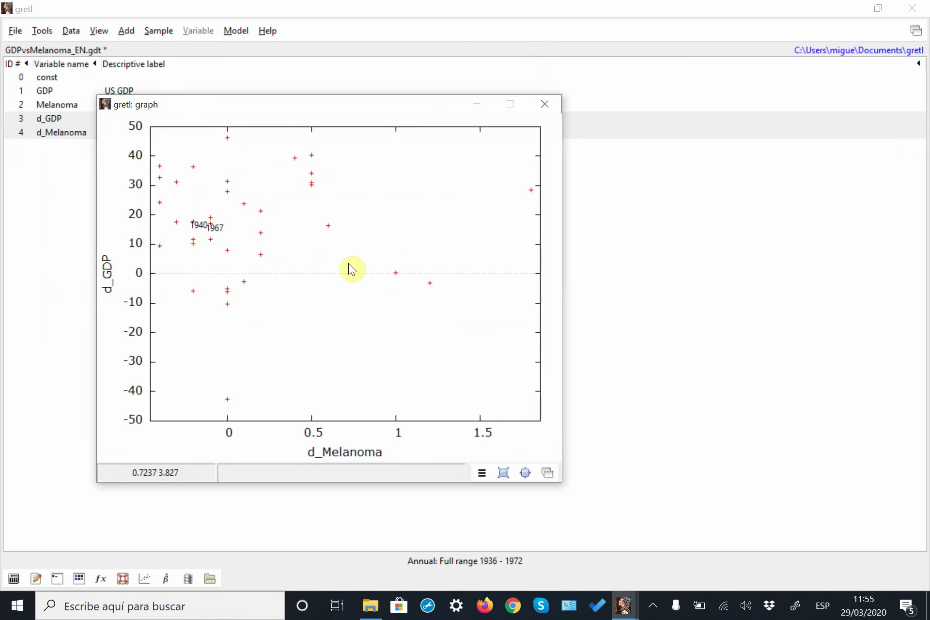
{"action": "left_click", "coordinate": [543, 108]}
{"action": "right_click", "coordinate": [69, 118]}
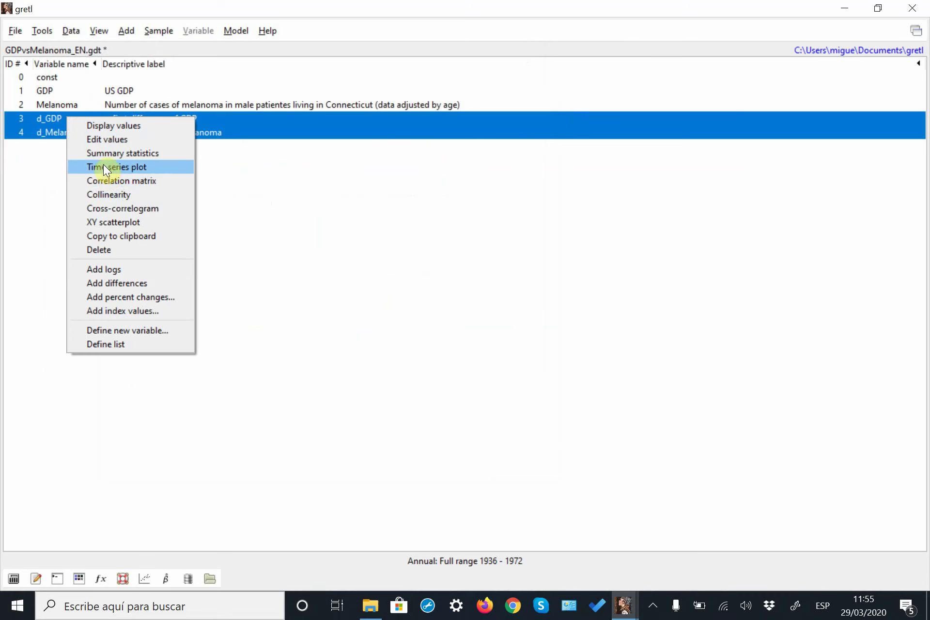
{"action": "left_click", "coordinate": [109, 180]}
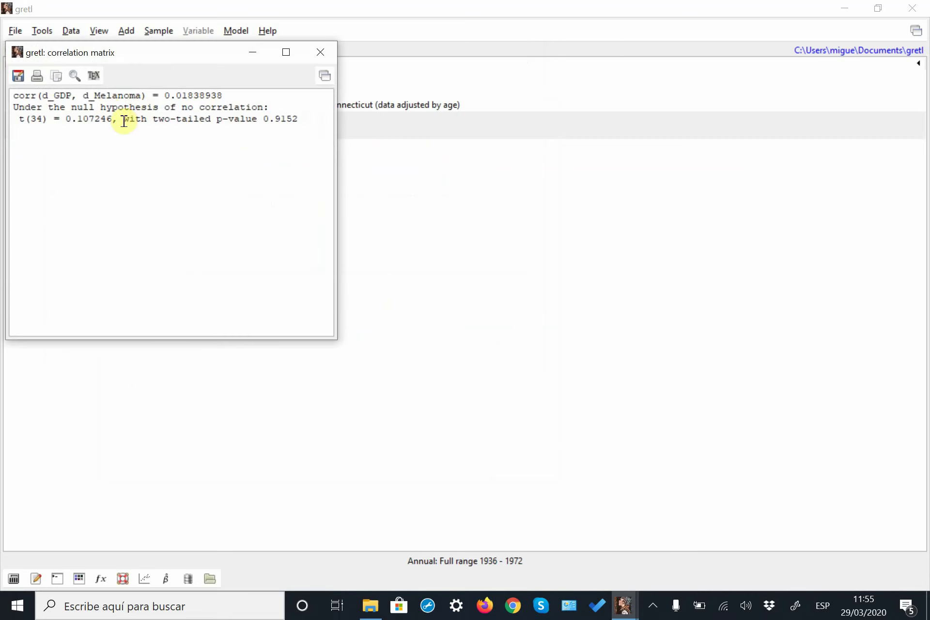
Estimate OLS Model 2 with d_GDP as dependent and d_Melanoma replacing Melanoma as regressor.
{"action": "left_click", "coordinate": [318, 56]}
{"action": "left_click", "coordinate": [240, 29]}
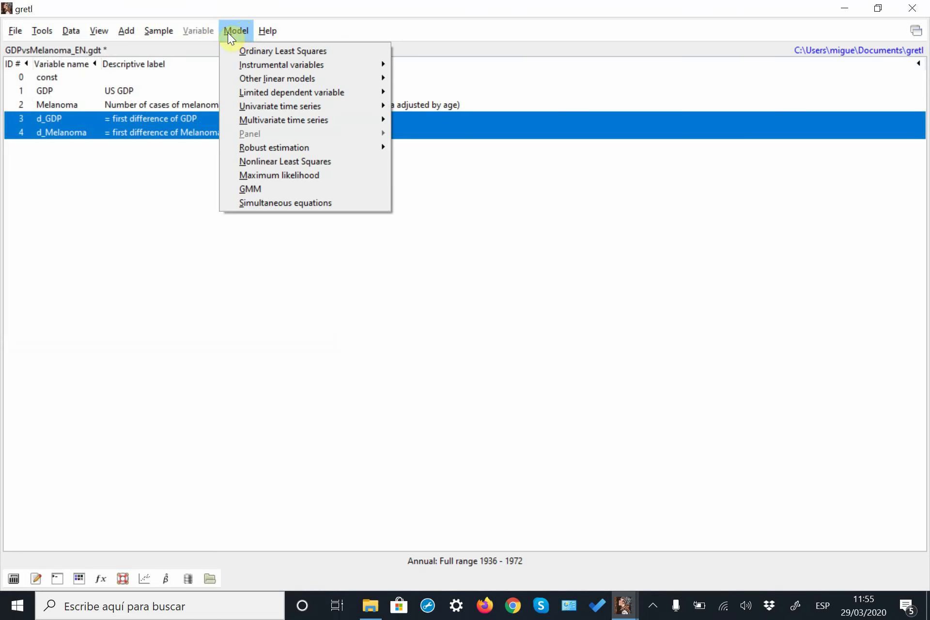
{"action": "left_click", "coordinate": [255, 53]}
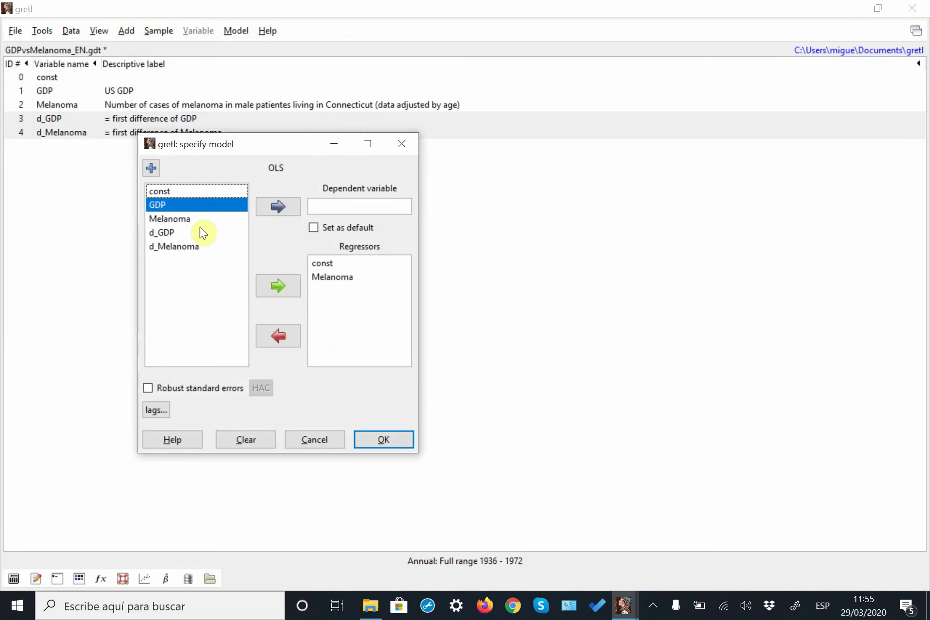
{"action": "left_click", "coordinate": [176, 233]}
{"action": "left_click", "coordinate": [272, 204]}
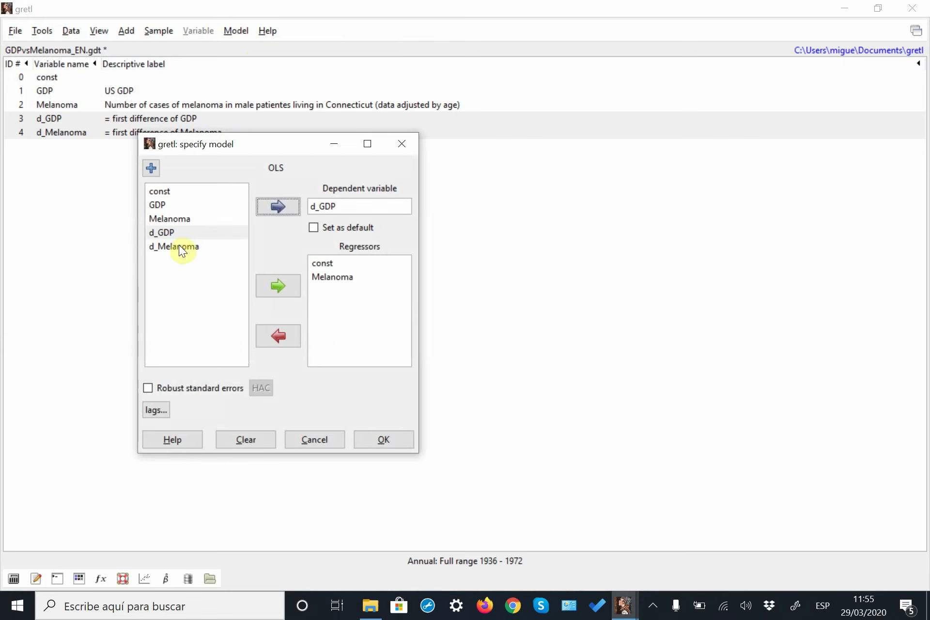
{"action": "left_click", "coordinate": [318, 277]}
{"action": "left_click", "coordinate": [280, 337]}
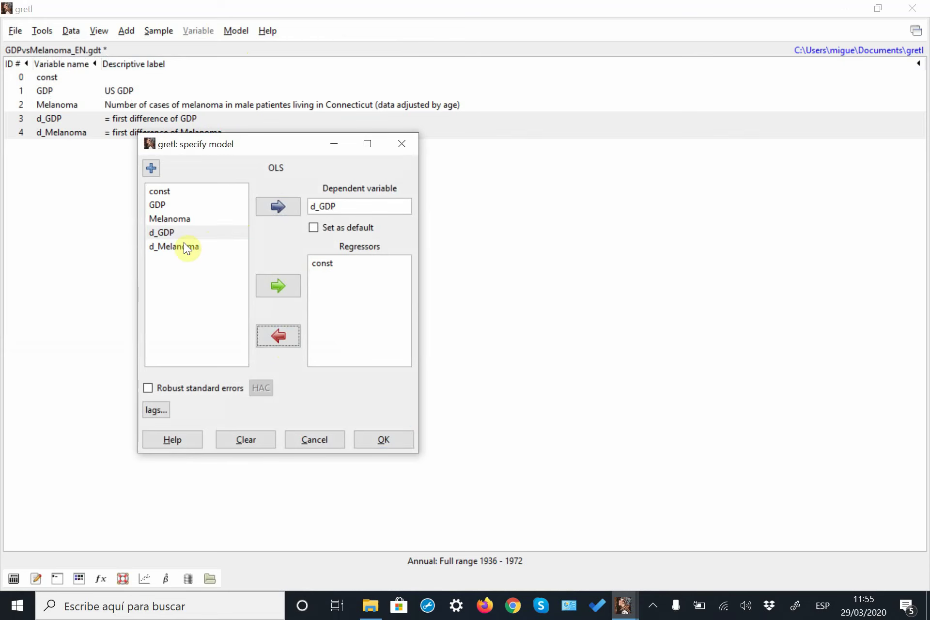
{"action": "left_click", "coordinate": [184, 248]}
{"action": "left_click", "coordinate": [276, 286]}
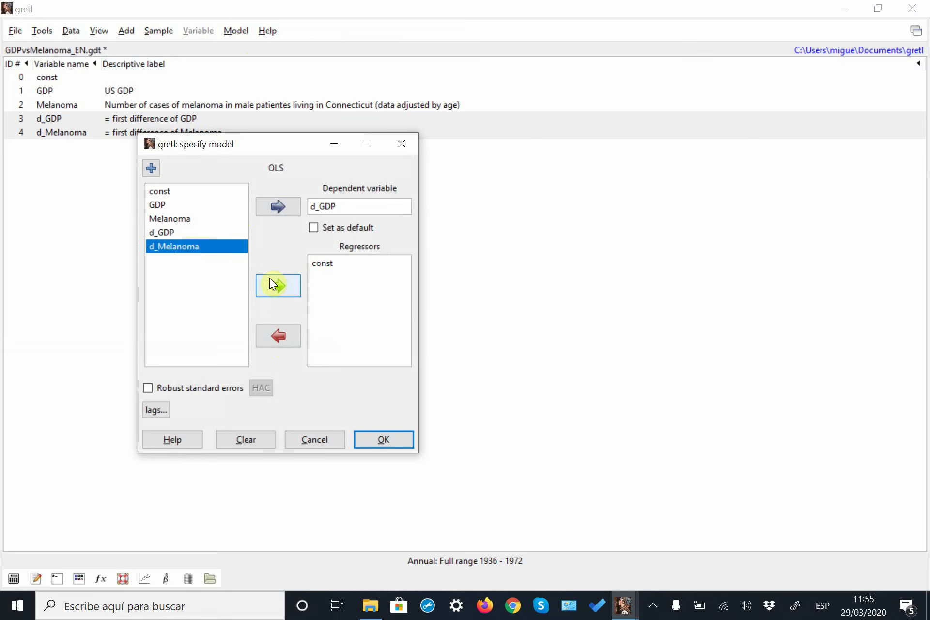
{"action": "left_click", "coordinate": [383, 441]}
Move the Model 2 results window to the right side of the screen.
{"action": "left_click_drag", "start_coordinate": [413, 271], "coordinate": [712, 136]}
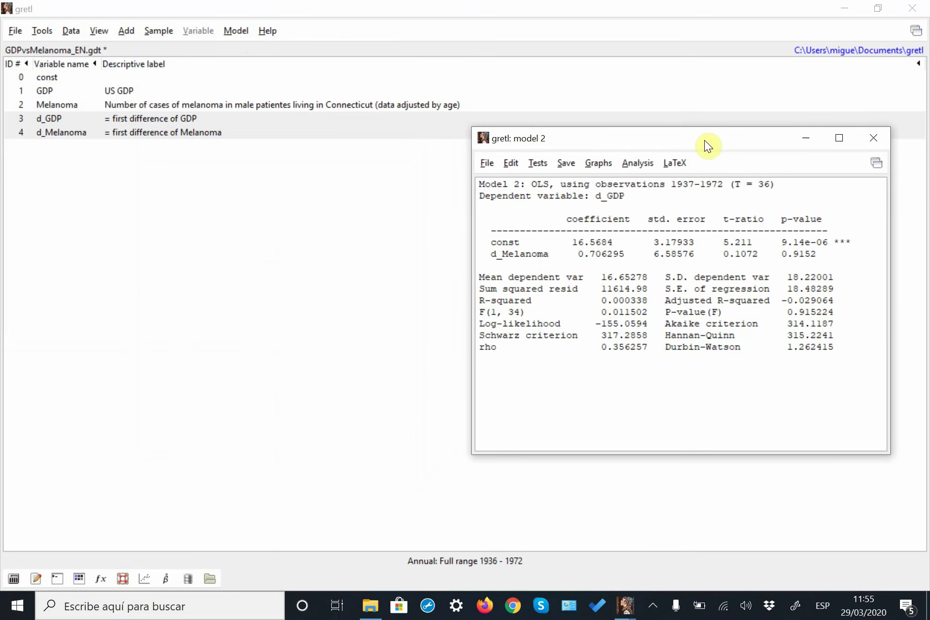
{"action": "left_click", "coordinate": [615, 244]}
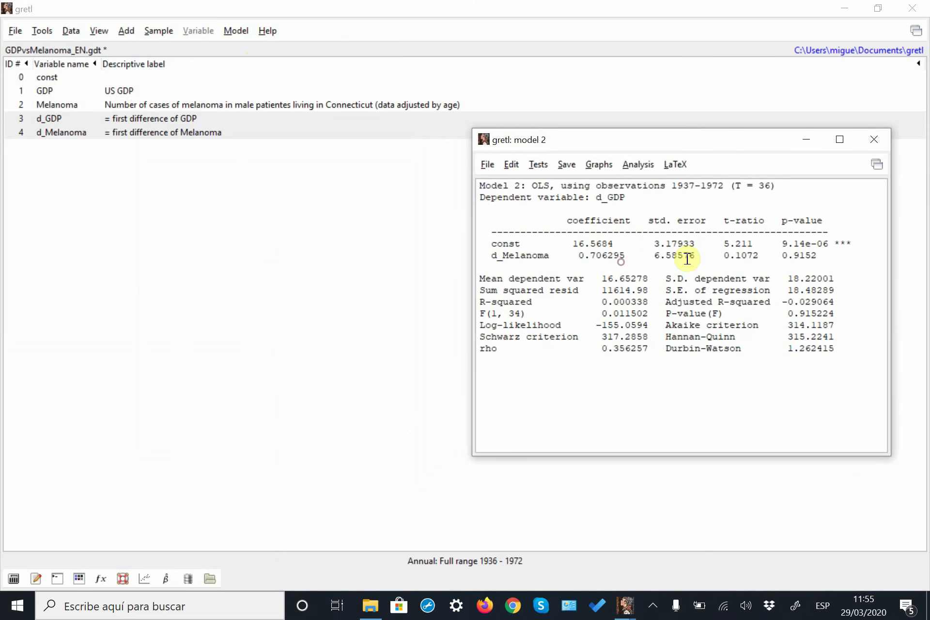
{"action": "left_click", "coordinate": [796, 254]}
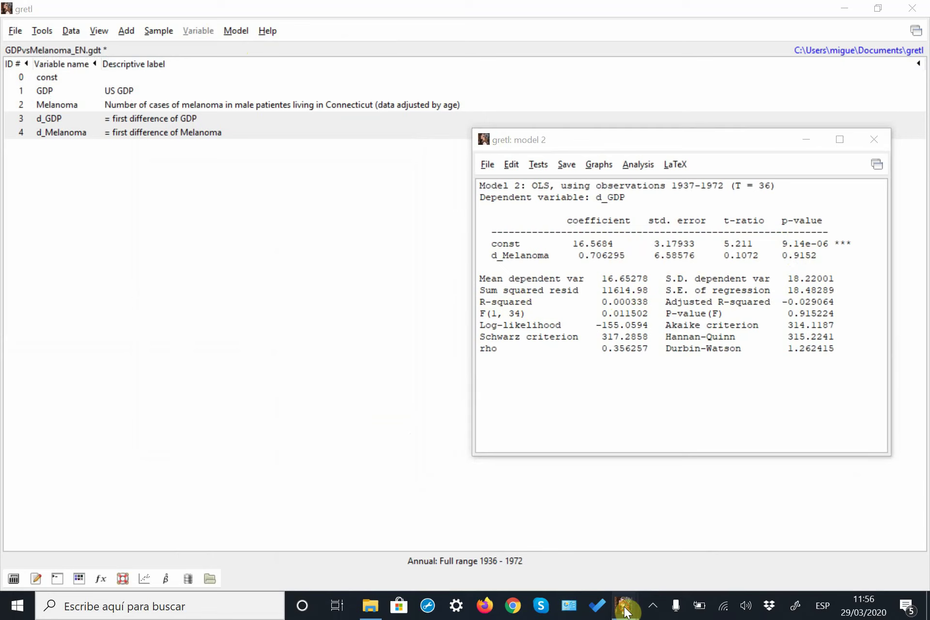
Bring the Model 1 results back and place them beside Model 2.
{"action": "mouse_move", "coordinate": [625, 608]}
{"action": "left_click", "coordinate": [696, 556]}
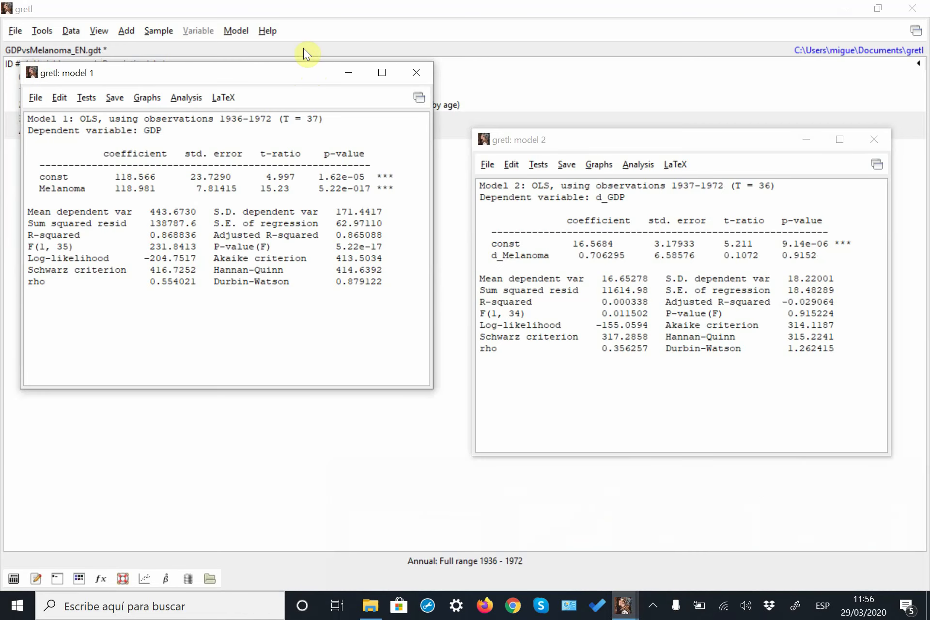
{"action": "left_click_drag", "start_coordinate": [289, 74], "coordinate": [293, 142]}
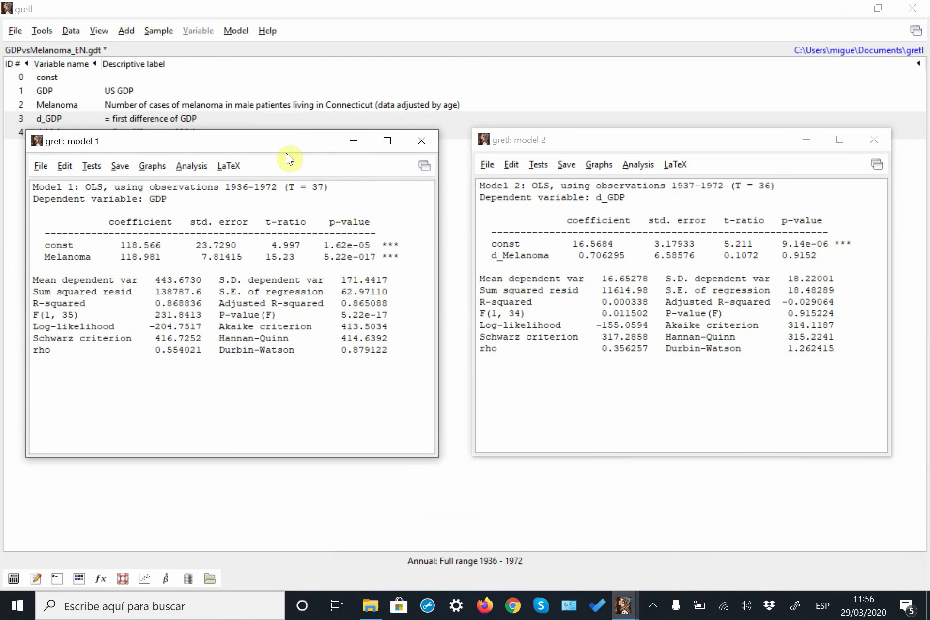
Highlight coefficients 0.706295 (d_Melanoma) and 118.981 (Melanoma) to compare both models.
{"action": "left_click_drag", "start_coordinate": [580, 257], "coordinate": [627, 255]}
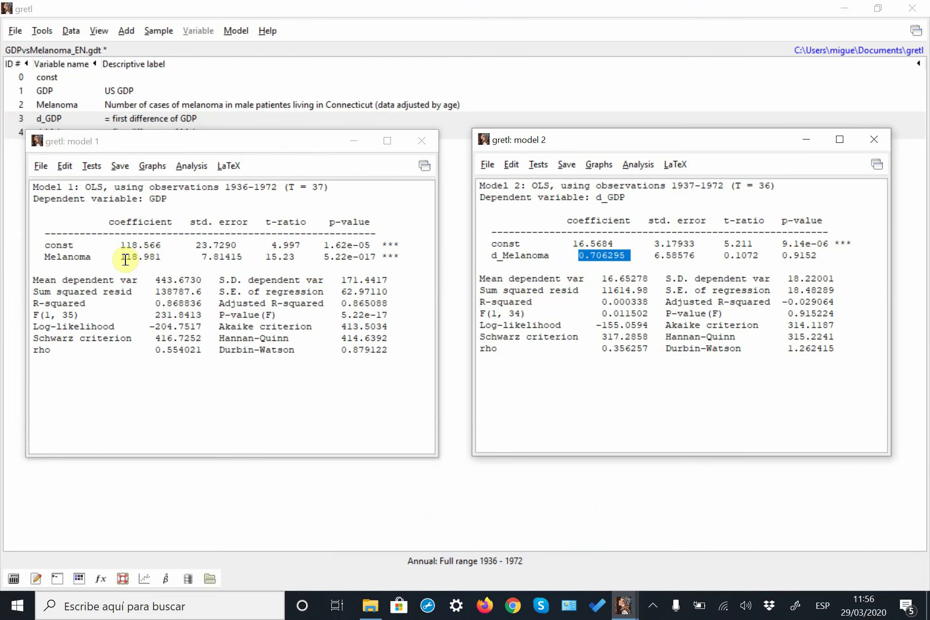
{"action": "left_click_drag", "start_coordinate": [121, 256], "coordinate": [163, 257]}
{"action": "left_click", "coordinate": [813, 259]}
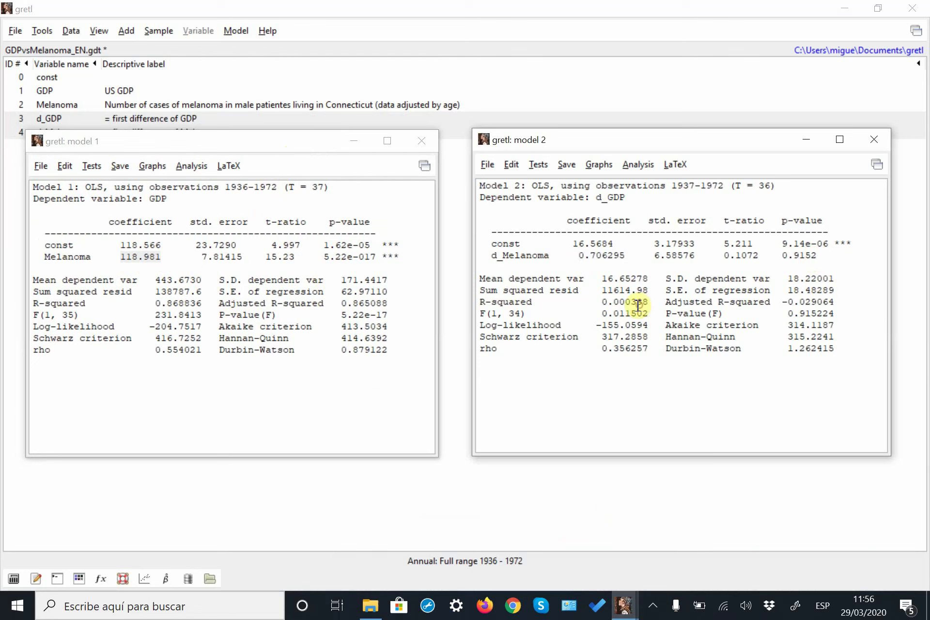
{"action": "left_click", "coordinate": [191, 305]}
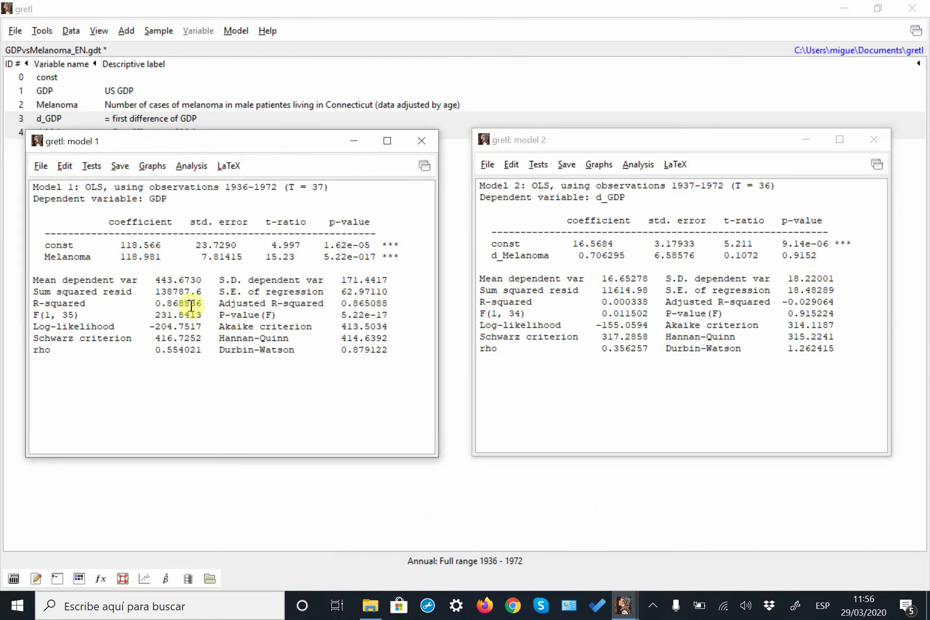